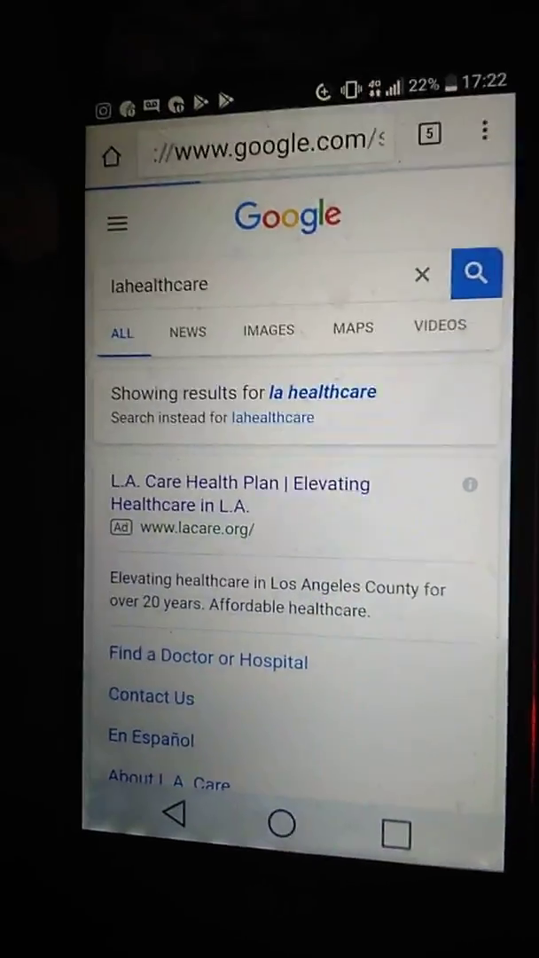
click(216, 792)
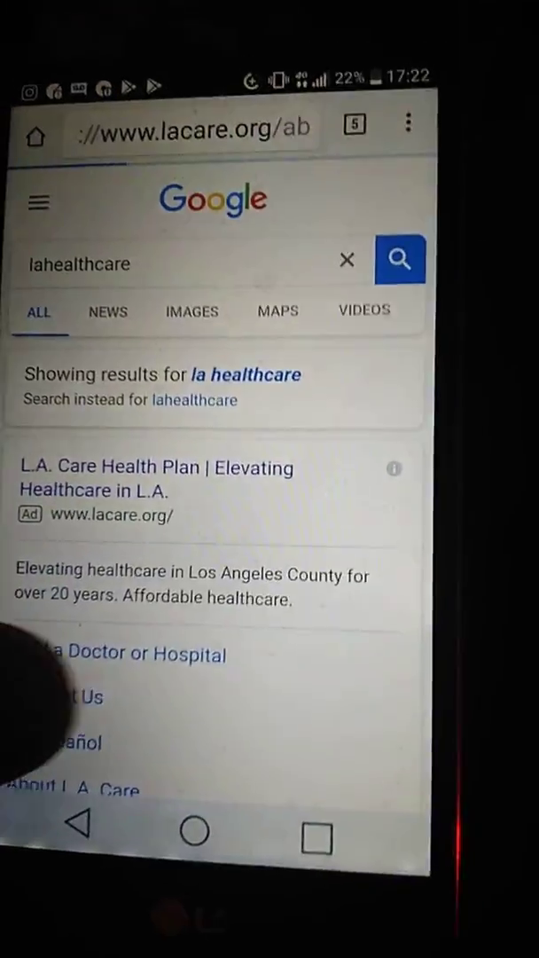